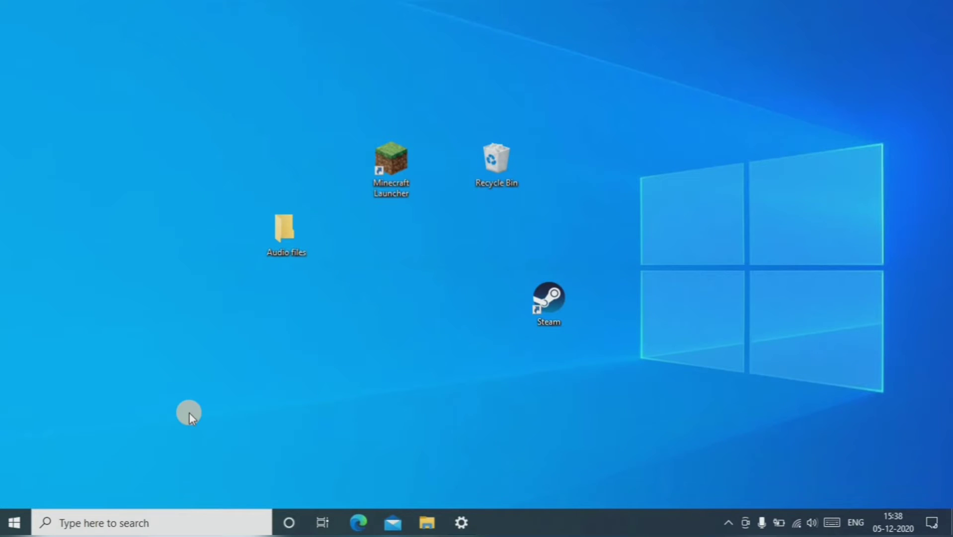
- Switch the four desktop icons to Small icons and move Audio files to the top-left
drag(179, 168, 802, 346)
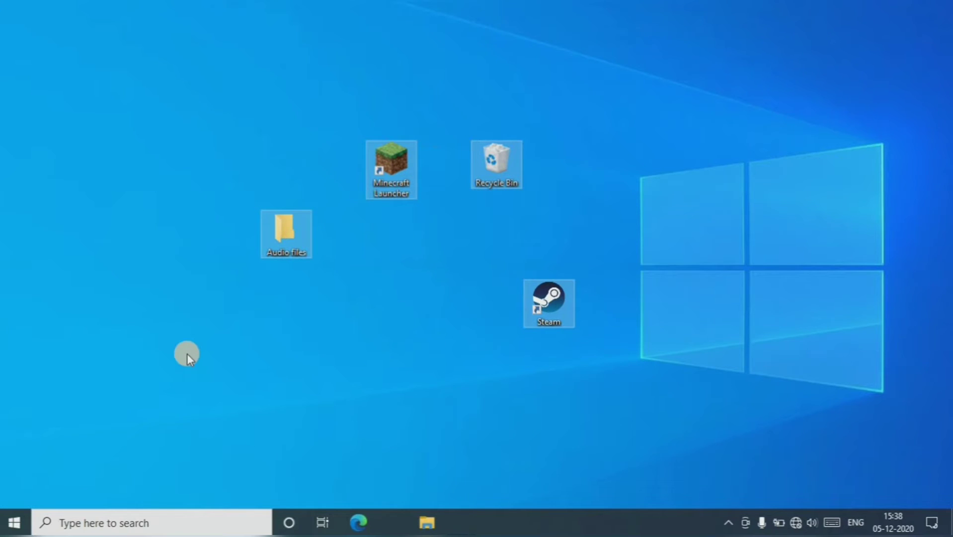
right_click(552, 269)
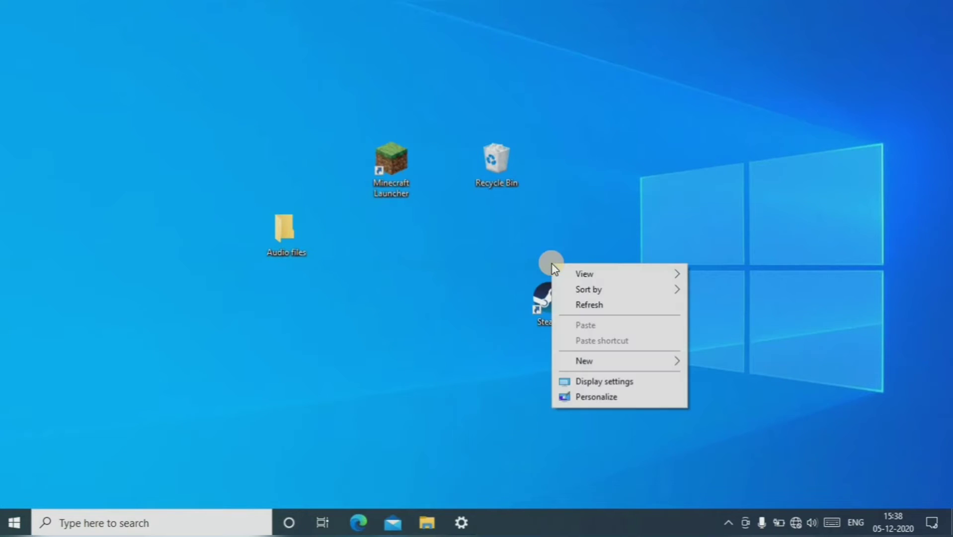
mouse_move(588, 274)
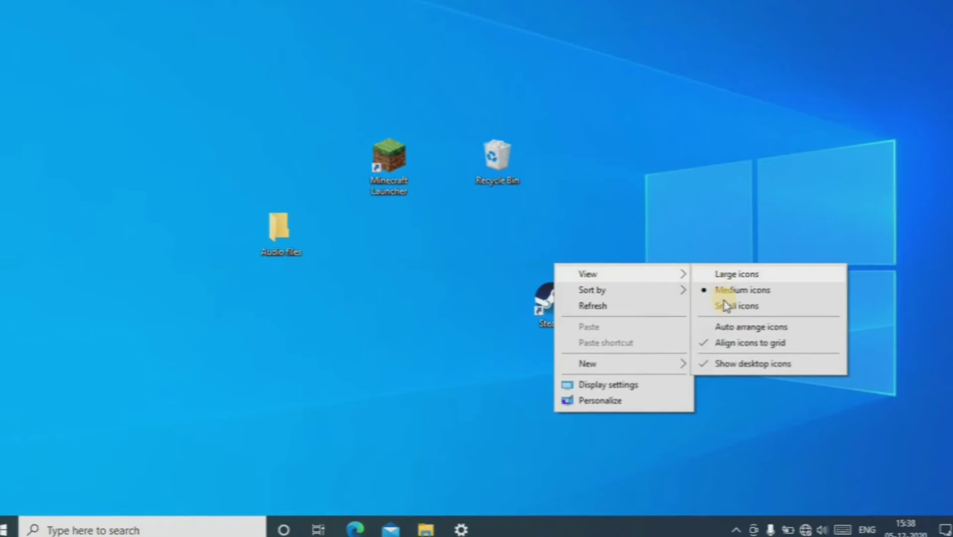
click(734, 305)
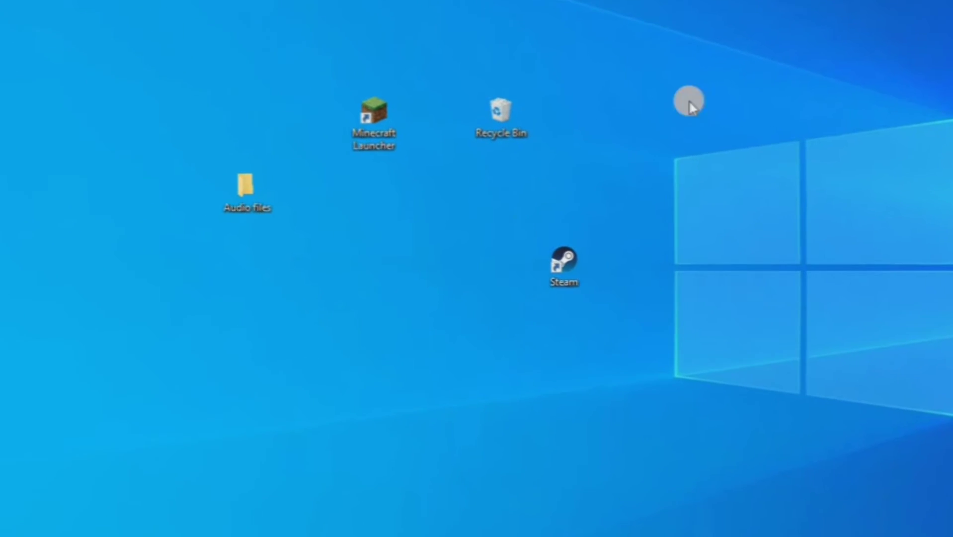
mouse_move(195, 184)
mouse_down()
mouse_move(187, 124)
mouse_move(195, 126)
mouse_up()
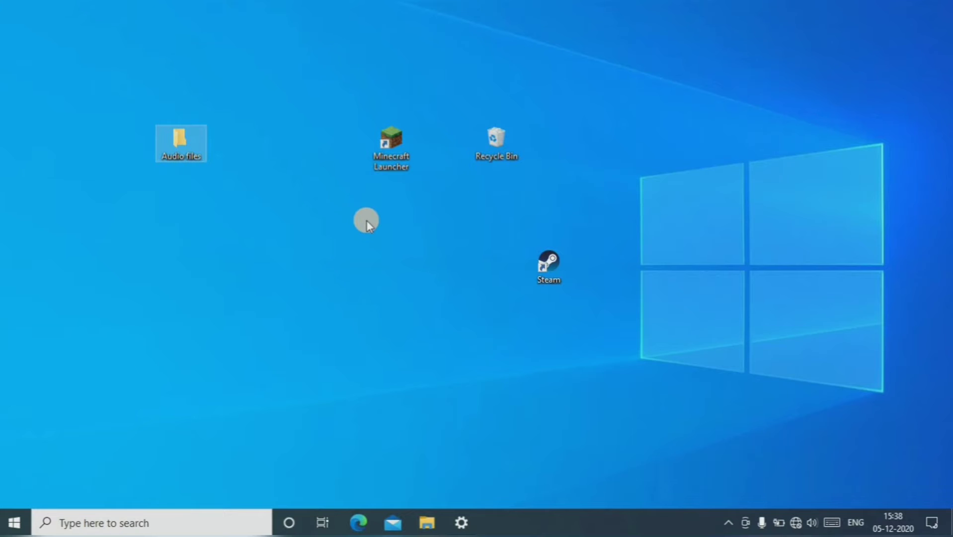
click(791, 291)
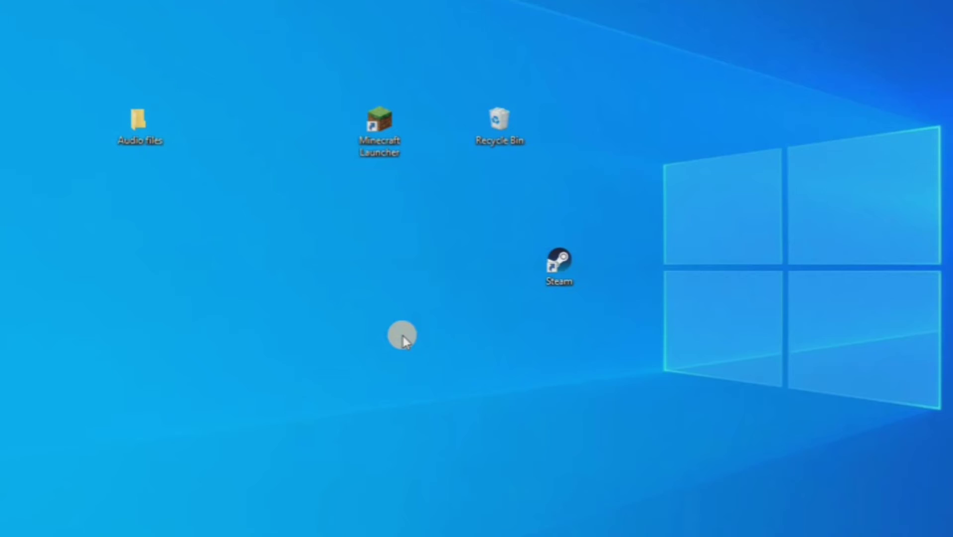
- Turn off Show desktop icons so the desktop is empty
right_click(406, 335)
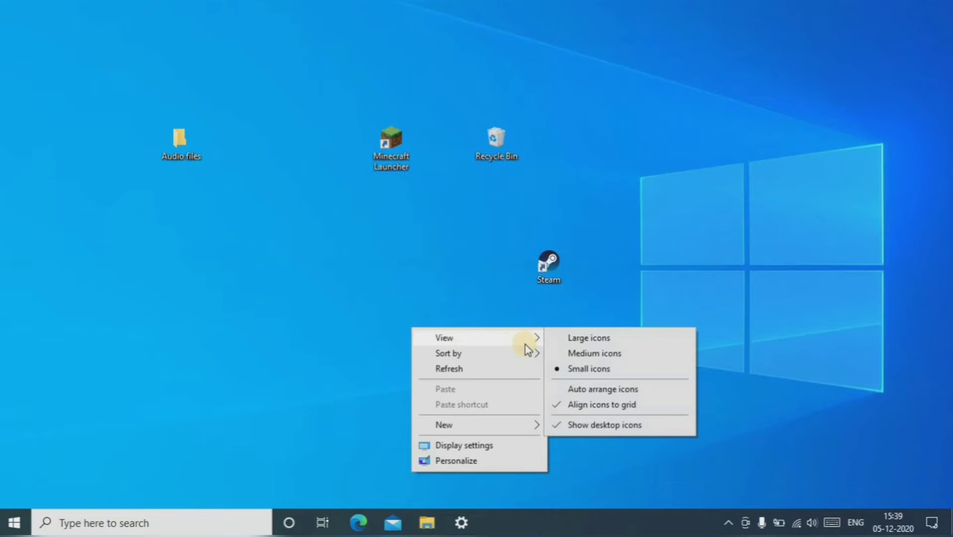
click(598, 425)
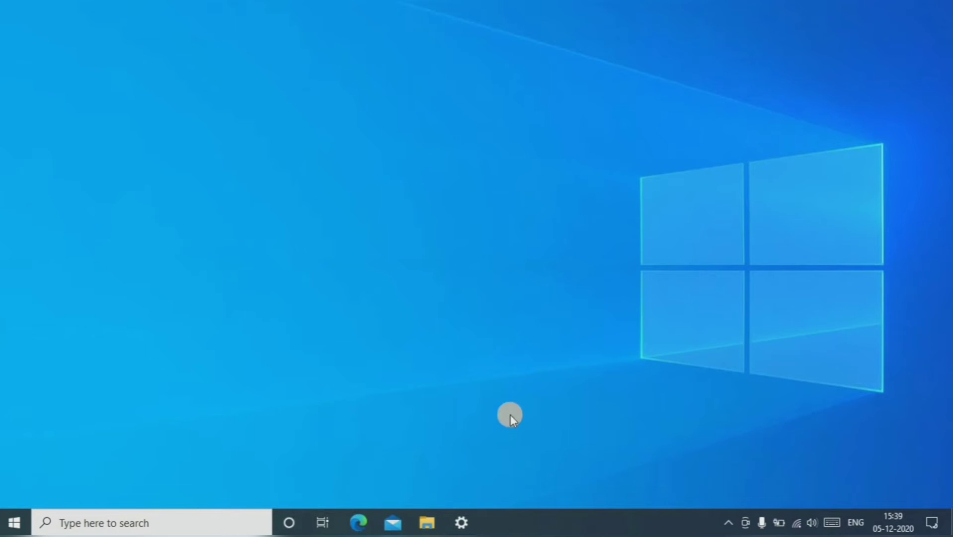
right_click(492, 526)
- In Taskbar settings, turn Lock the taskbar off and desktop-mode auto-hide on
click(514, 504)
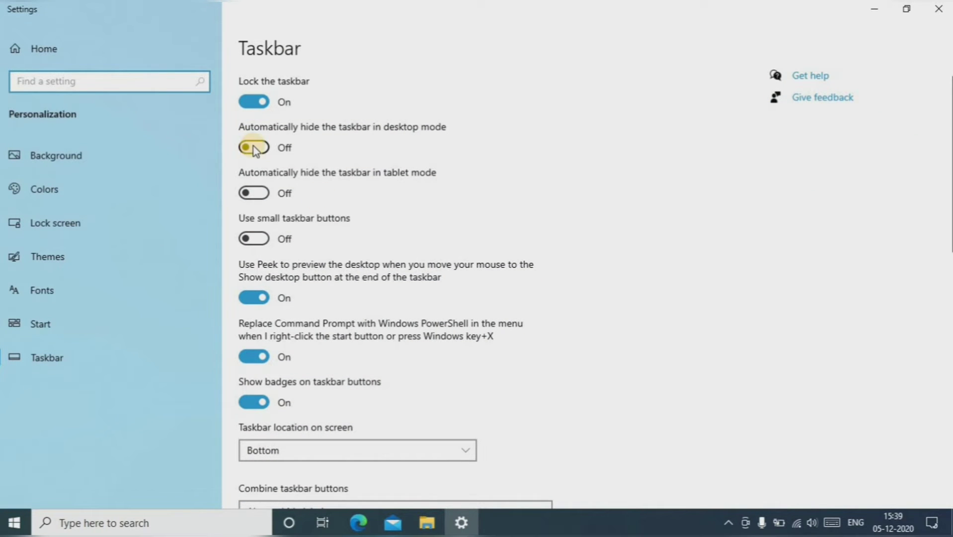
click(254, 101)
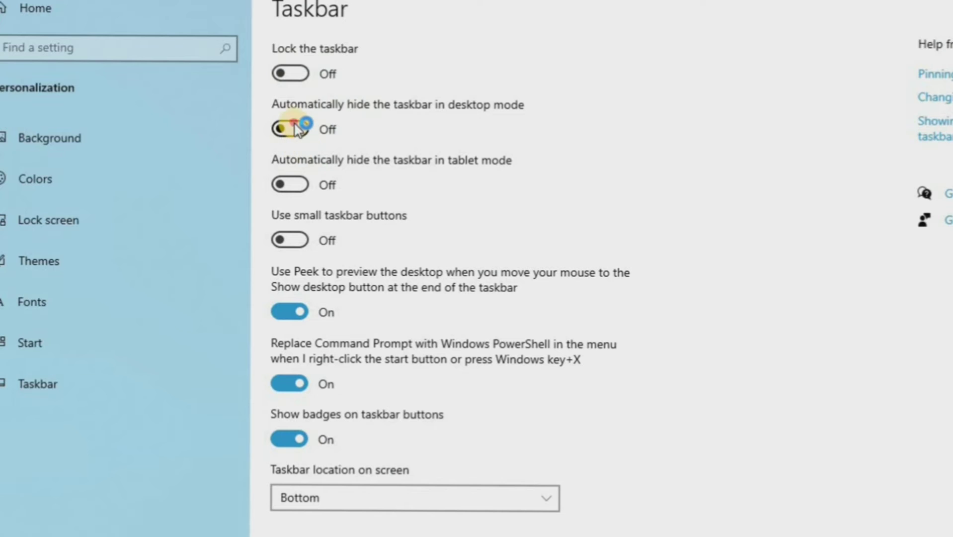
click(295, 124)
click(335, 241)
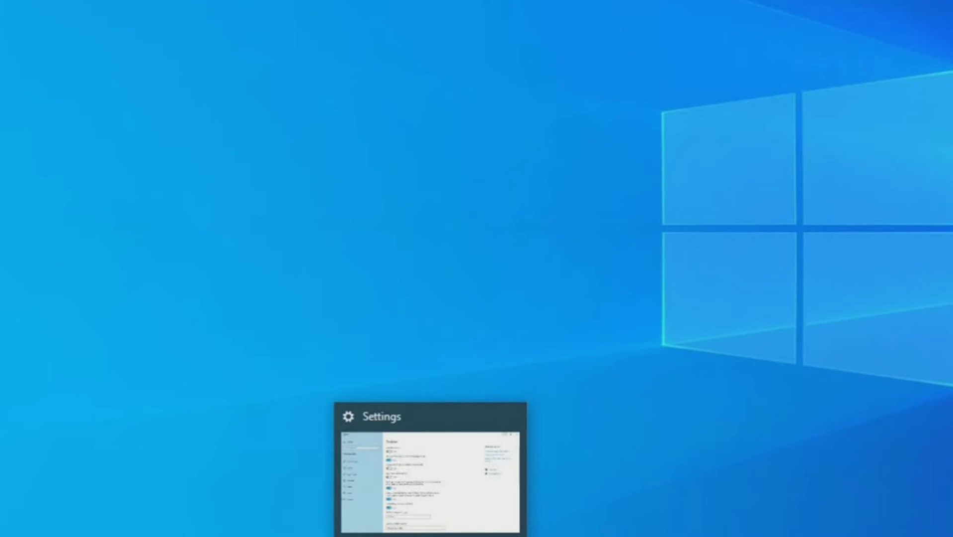
- Bring Taskbar settings back on screen and turn on Use small taskbar buttons
mouse_move(462, 524)
click(428, 533)
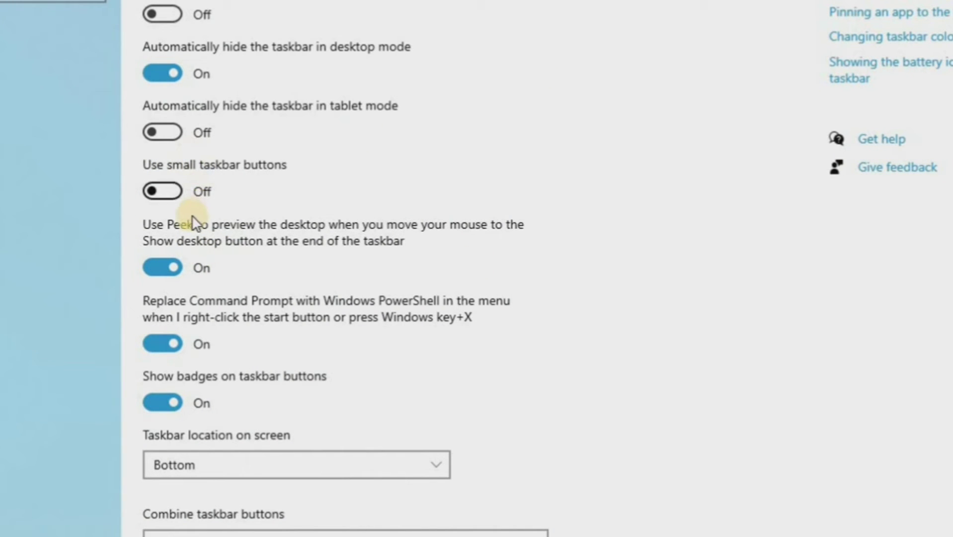
click(167, 189)
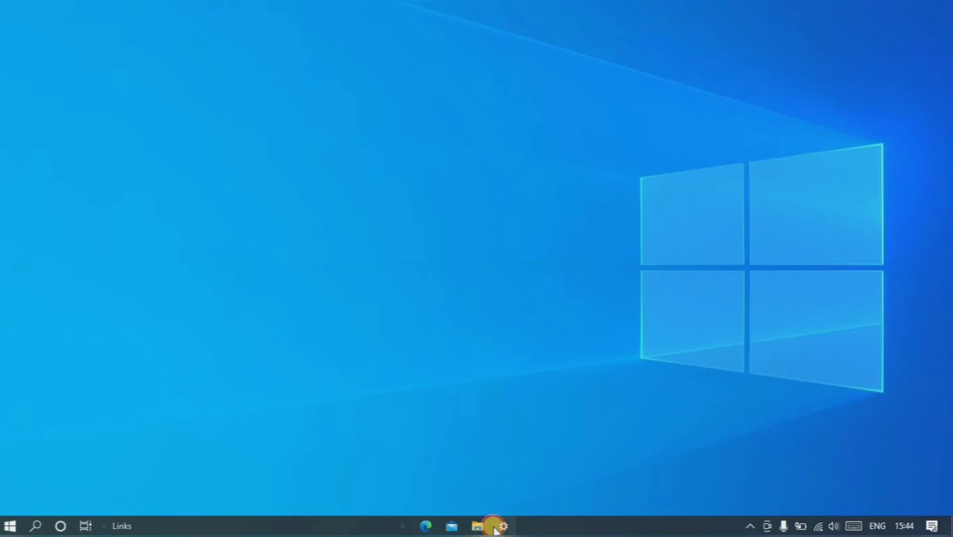
click(496, 527)
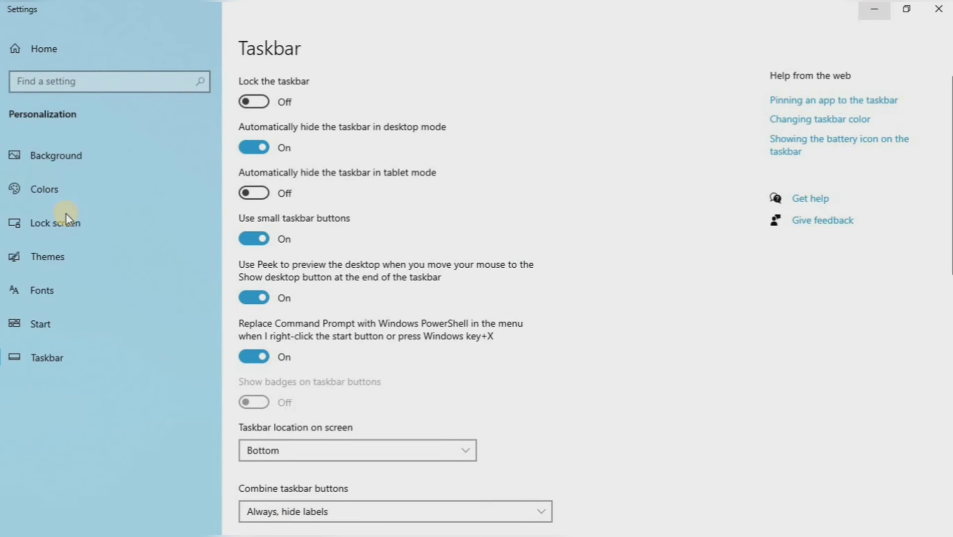
- Go to the Themes page under Personalization settings
click(67, 267)
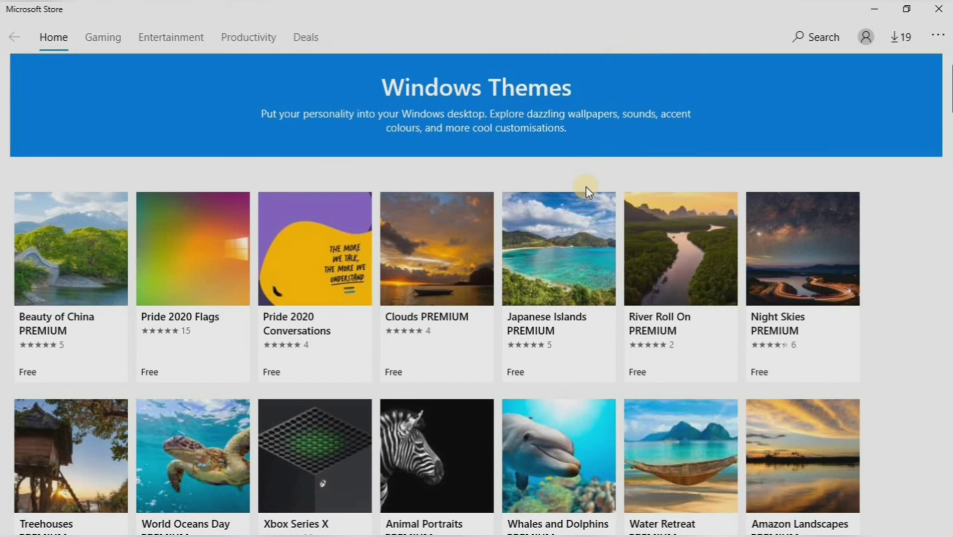
scroll(586, 187, down, 2)
scroll(551, 299, down, 1)
scroll(535, 379, down, 2)
scroll(535, 378, down, 3)
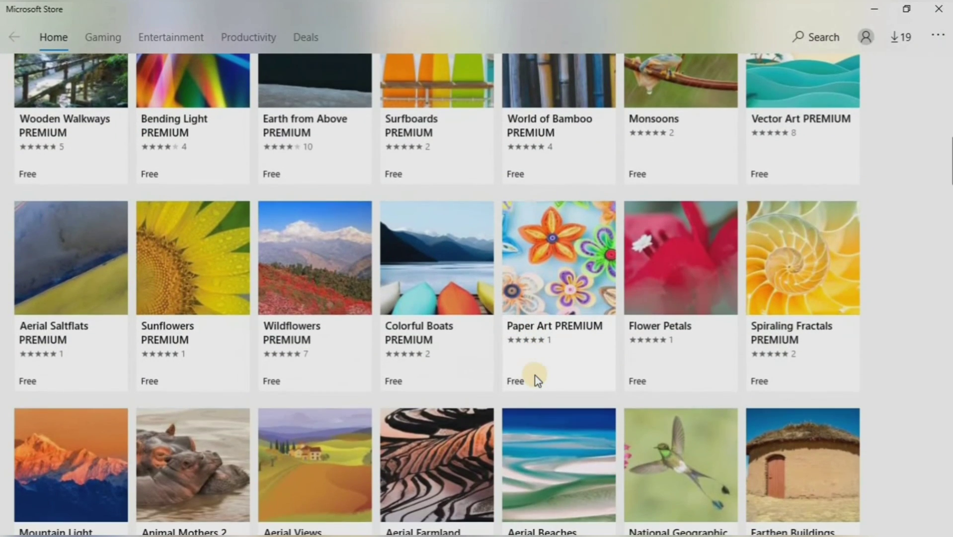
scroll(535, 381, down, 2)
scroll(535, 380, down, 4)
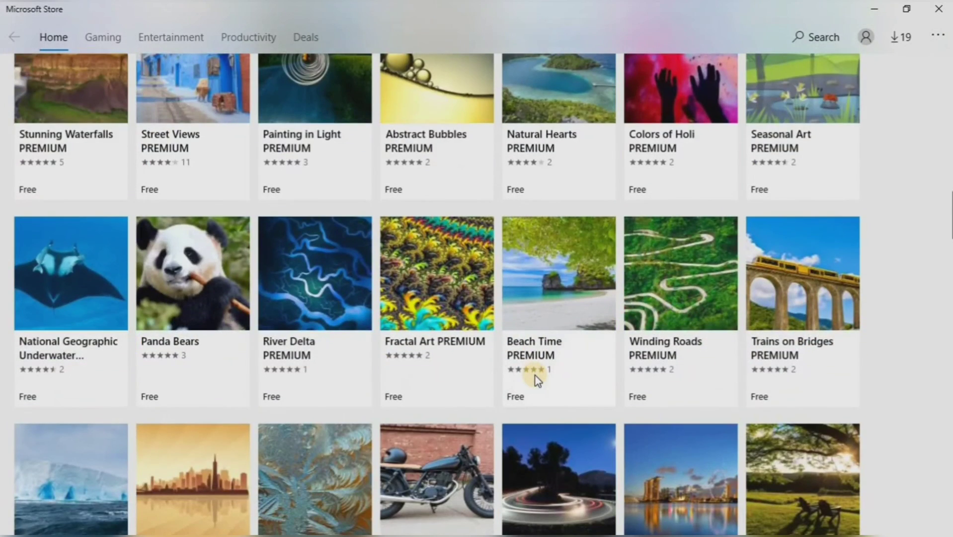
scroll(535, 379, down, 3)
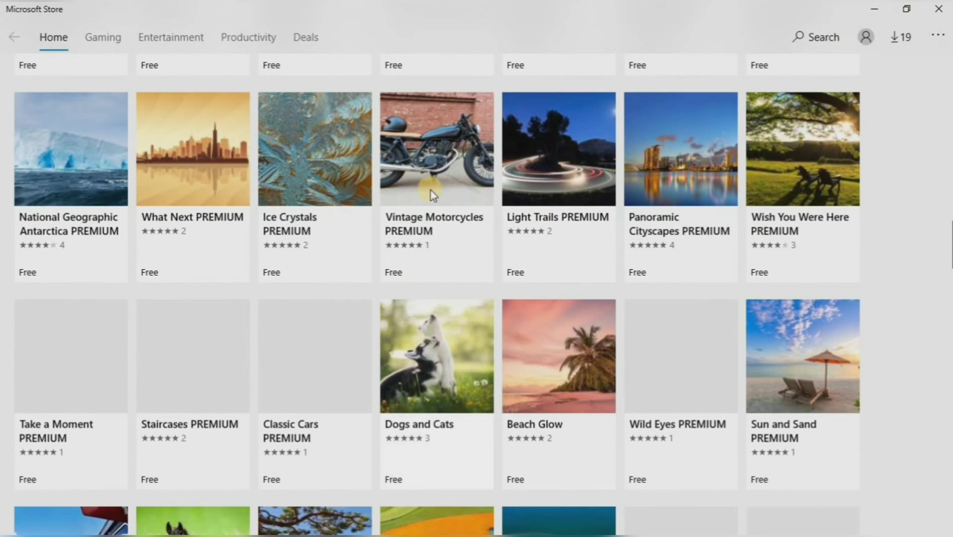
- Open the Vintage Motorcycles PREMIUM tile and Get the free theme
click(431, 161)
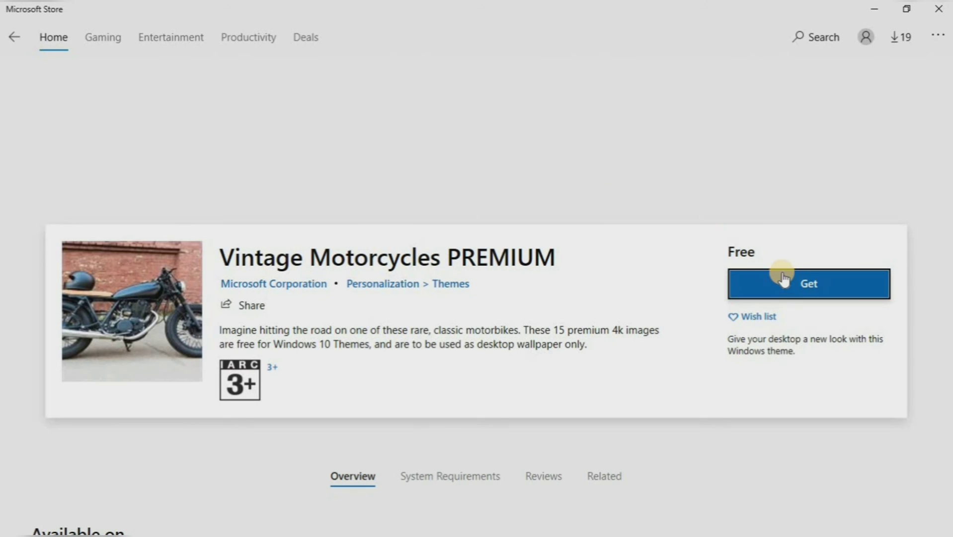
click(786, 281)
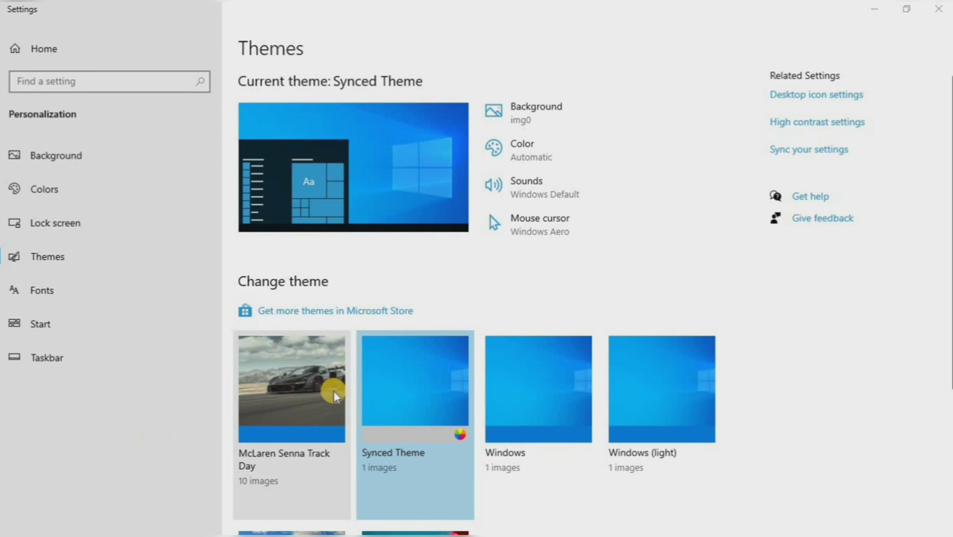
- Select the McLaren Senna Track Day tile under Change theme to apply it
click(280, 425)
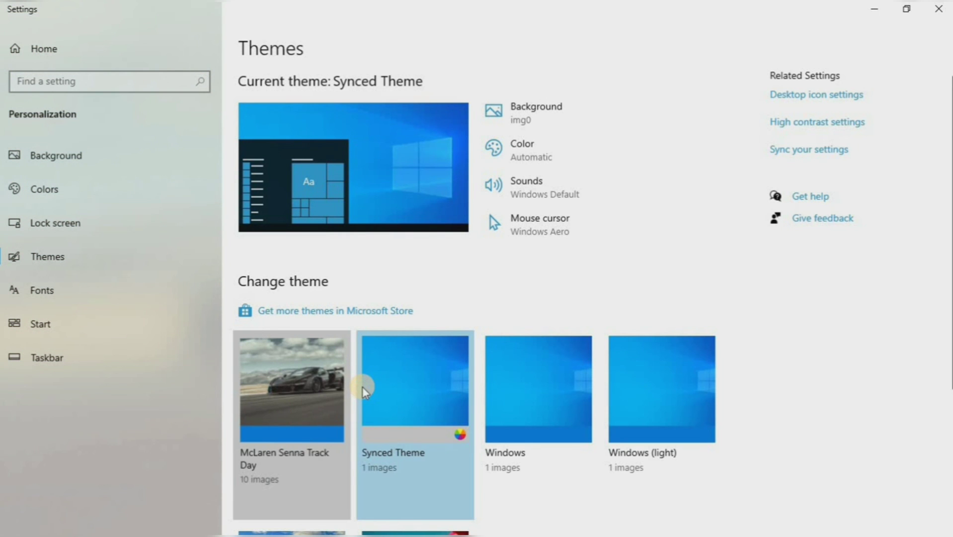
click(347, 387)
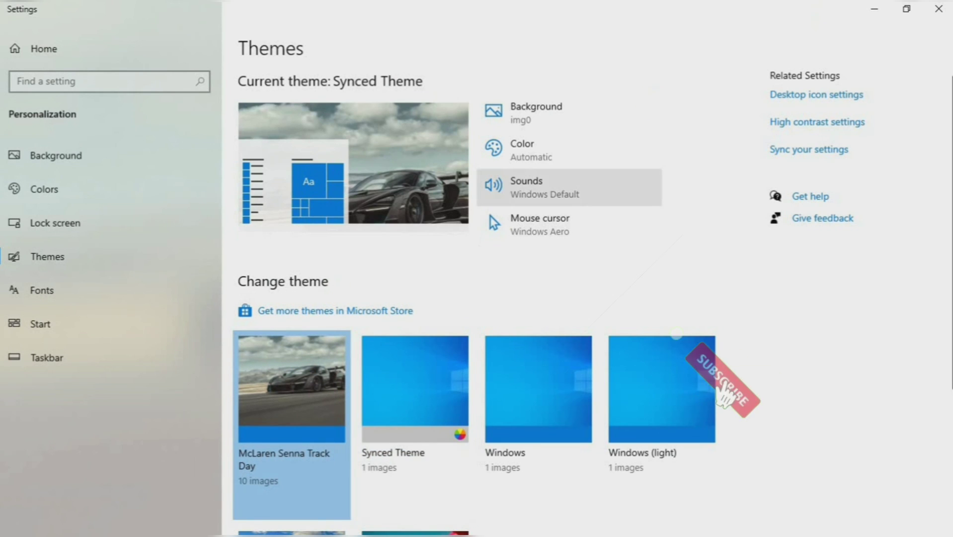